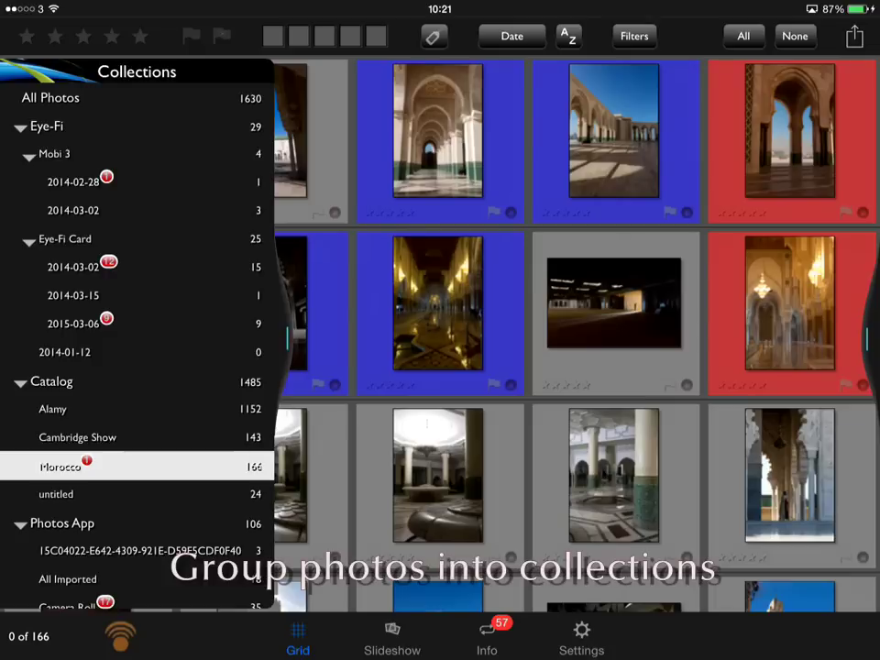
Open the Alamy collection and review the church photo's metadata, including 12.72 megapixels, then hide it
{"action": "left_click", "coordinate": [91, 410]}
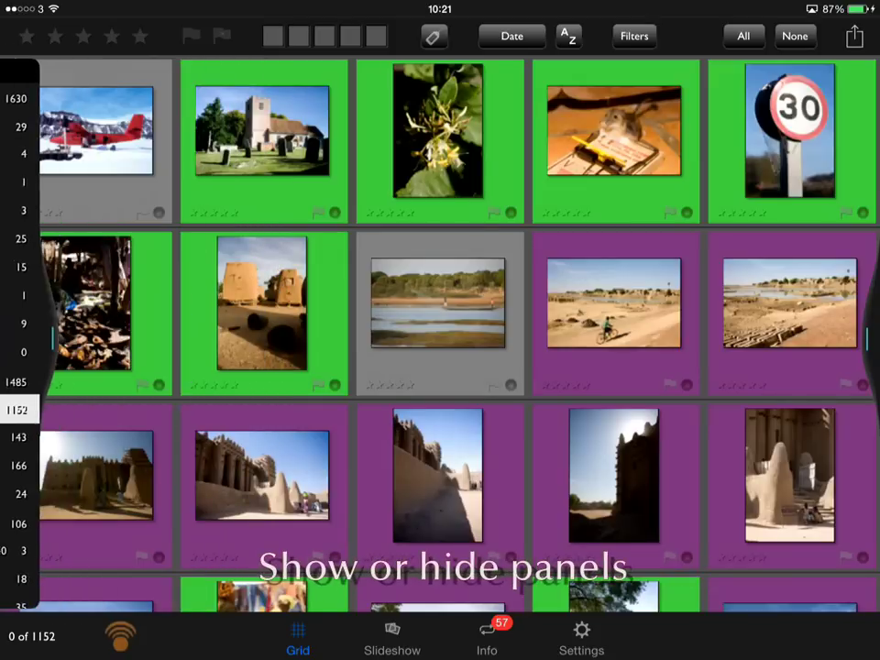
{"action": "left_click", "coordinate": [262, 137]}
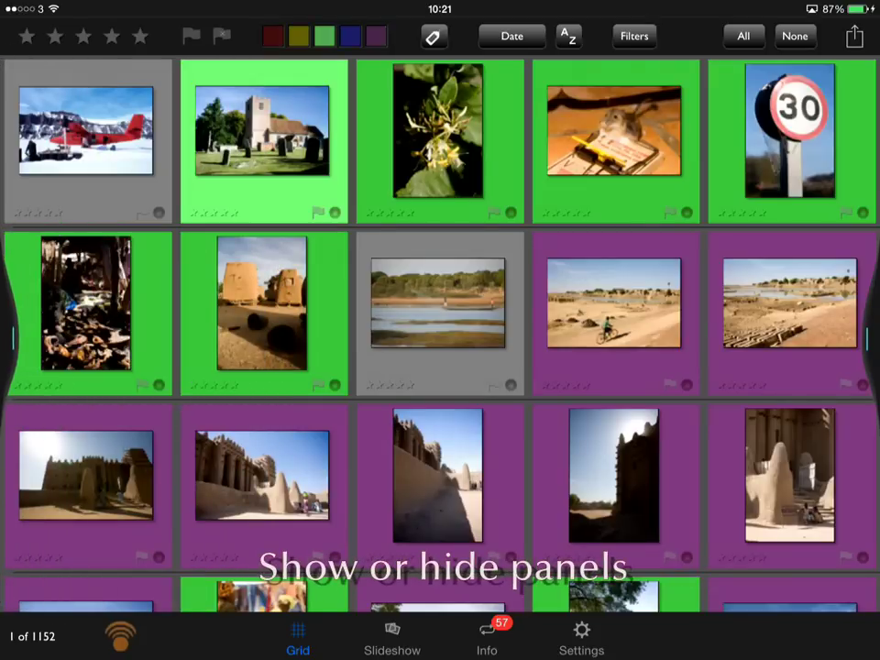
{"action": "left_click", "coordinate": [866, 337]}
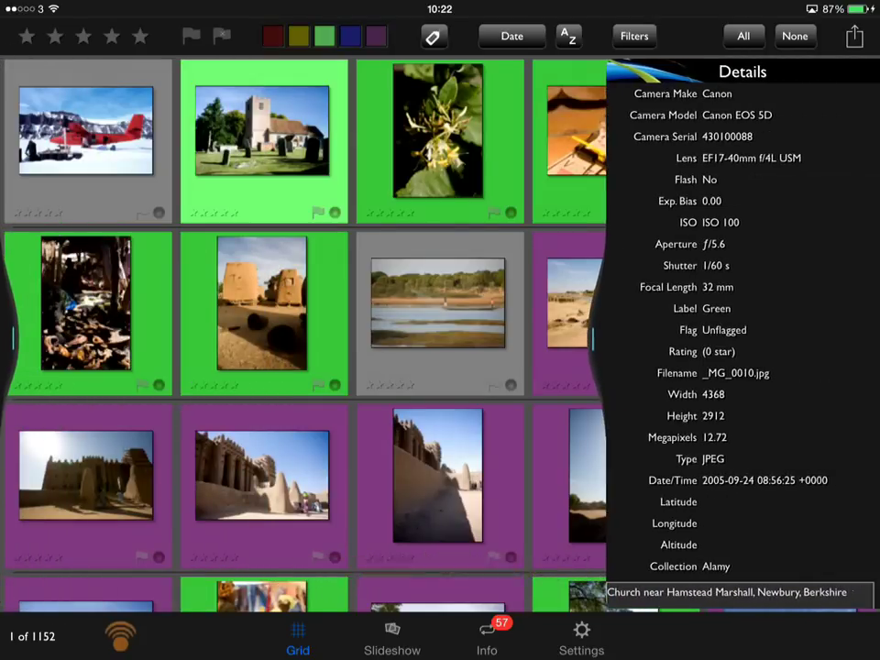
{"action": "scroll", "coordinate": [742, 367], "scroll_direction": "down", "scroll_amount": 3}
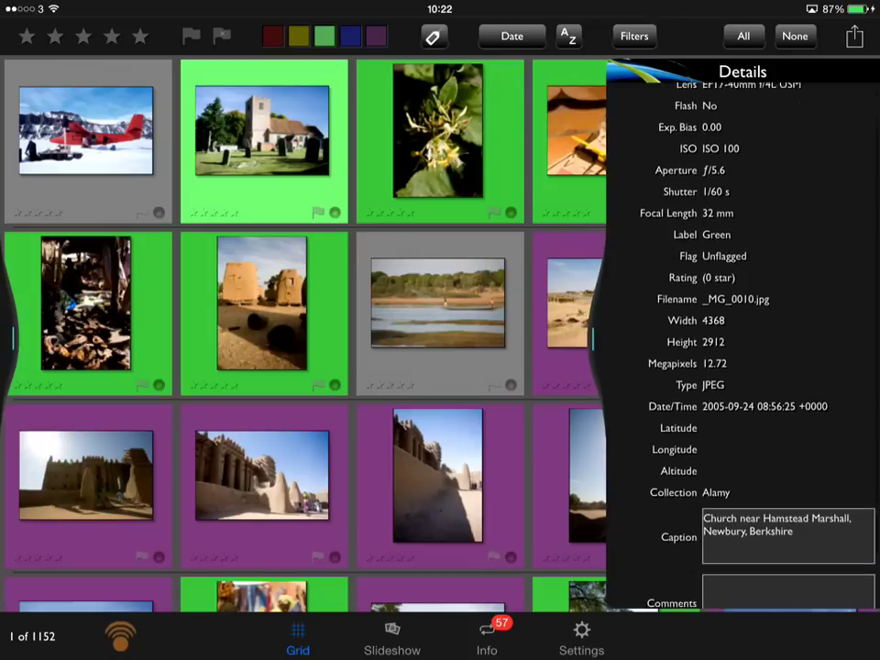
{"action": "scroll", "coordinate": [743, 349], "scroll_direction": "up", "scroll_amount": 3}
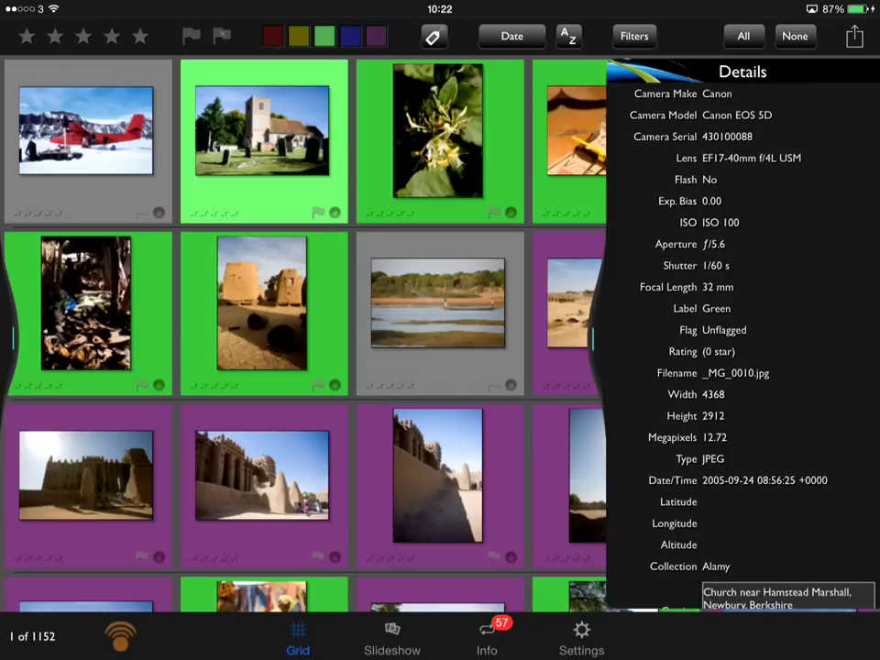
{"action": "left_click", "coordinate": [593, 338]}
Scroll down through the Alamy photo grid and back up
{"action": "scroll", "coordinate": [439, 330], "scroll_direction": "down", "scroll_amount": 3}
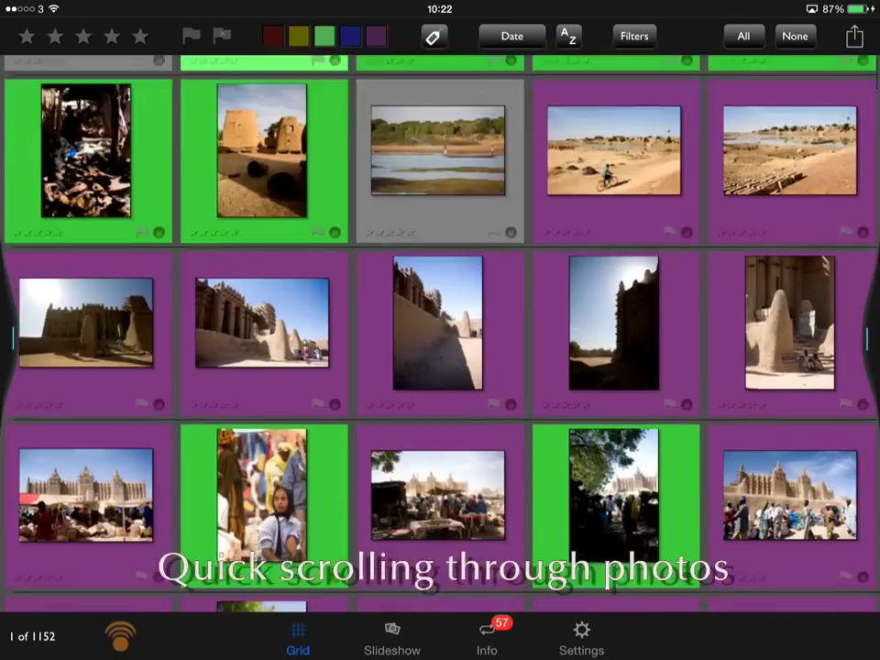
{"action": "scroll", "coordinate": [440, 330], "scroll_direction": "down", "scroll_amount": 3}
{"action": "scroll", "coordinate": [439, 330], "scroll_direction": "down", "scroll_amount": 3}
{"action": "scroll", "coordinate": [440, 330], "scroll_direction": "down", "scroll_amount": 3}
{"action": "scroll", "coordinate": [440, 330], "scroll_direction": "down", "scroll_amount": 3}
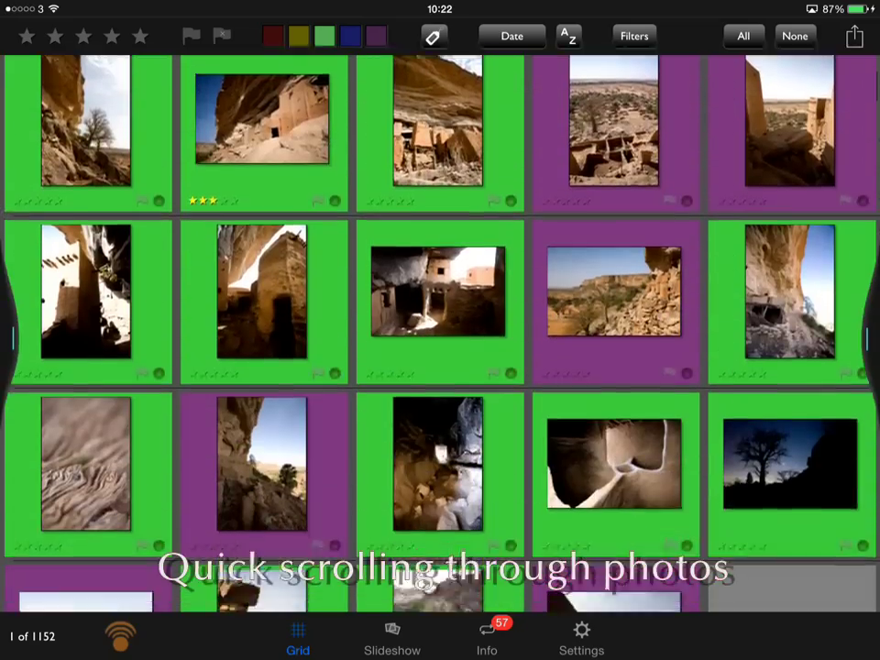
{"action": "scroll", "coordinate": [440, 330], "scroll_direction": "down", "scroll_amount": 3}
{"action": "scroll", "coordinate": [440, 330], "scroll_direction": "down", "scroll_amount": 3}
{"action": "scroll", "coordinate": [440, 330], "scroll_direction": "down", "scroll_amount": 2}
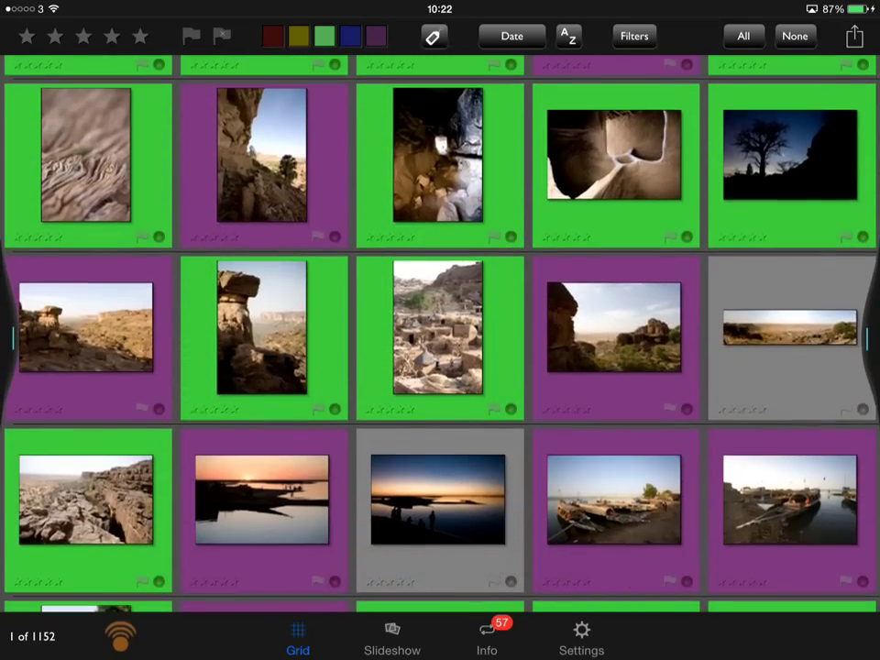
{"action": "scroll", "coordinate": [435, 311], "scroll_direction": "up", "scroll_amount": 3}
{"action": "scroll", "coordinate": [435, 311], "scroll_direction": "up", "scroll_amount": 3}
{"action": "scroll", "coordinate": [435, 312], "scroll_direction": "up", "scroll_amount": 3}
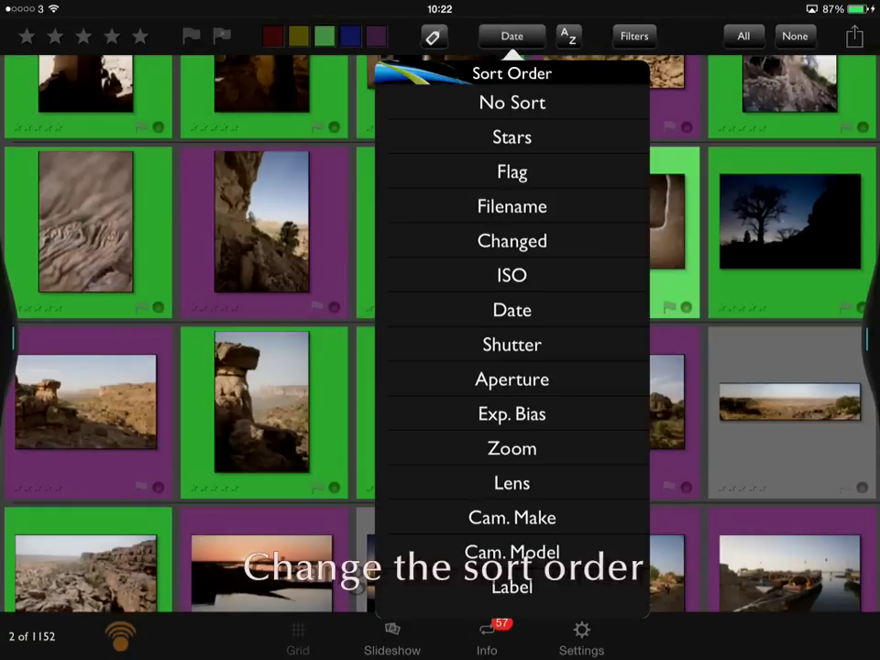
Sort the photos by ISO instead of date, briefly trying Flag sort first
{"action": "left_click", "coordinate": [511, 172]}
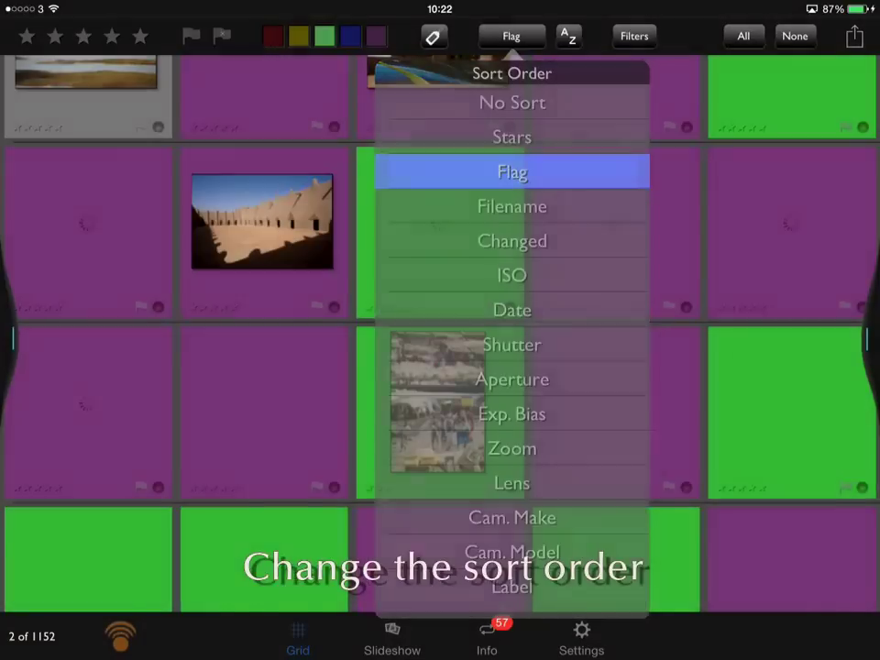
{"action": "left_click", "coordinate": [511, 36]}
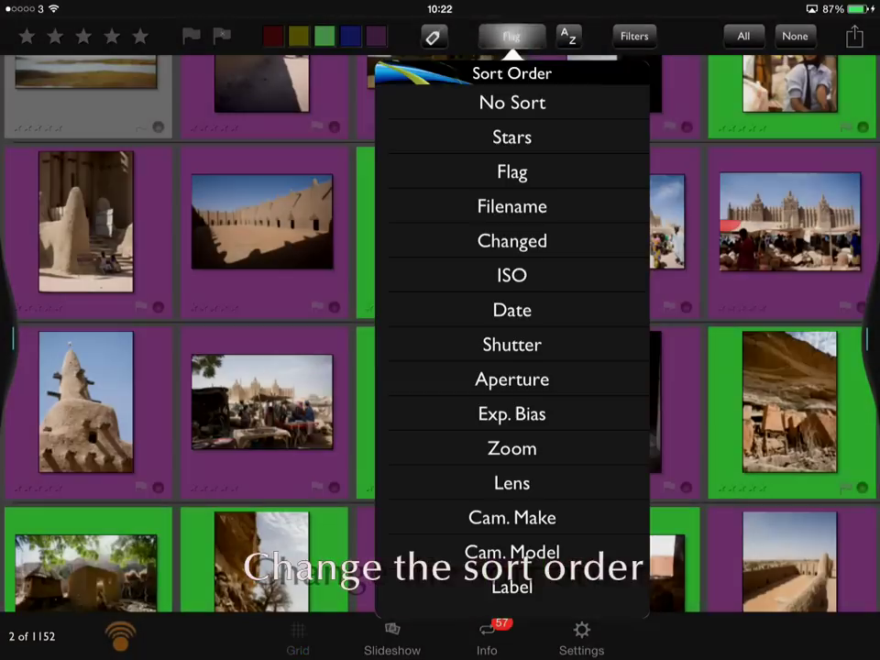
{"action": "left_click", "coordinate": [512, 275]}
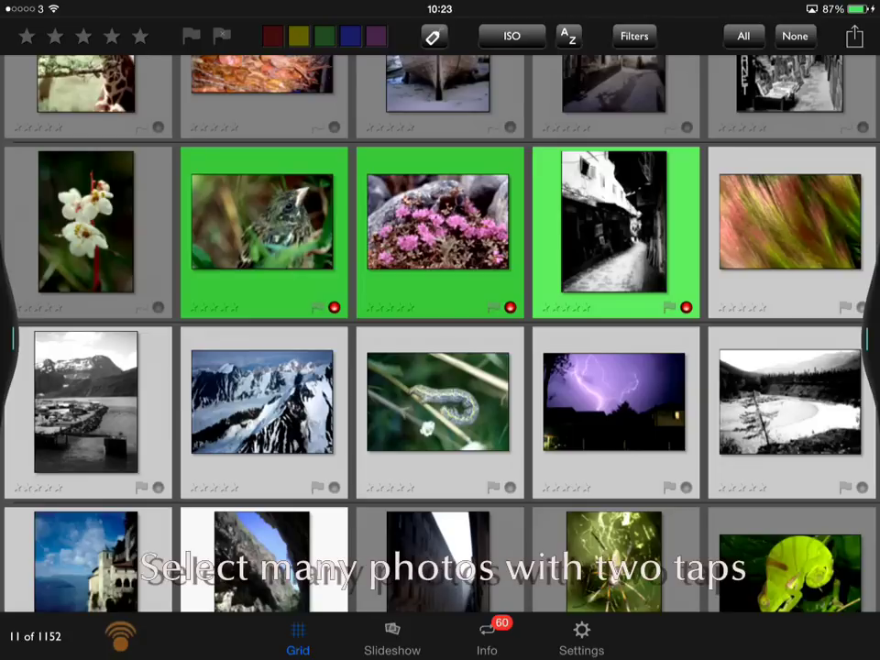
Try range, All and None selection, then select the white flower, bird, pink flowers and alley photos
{"action": "left_click", "coordinate": [263, 559]}
{"action": "left_click", "coordinate": [376, 36]}
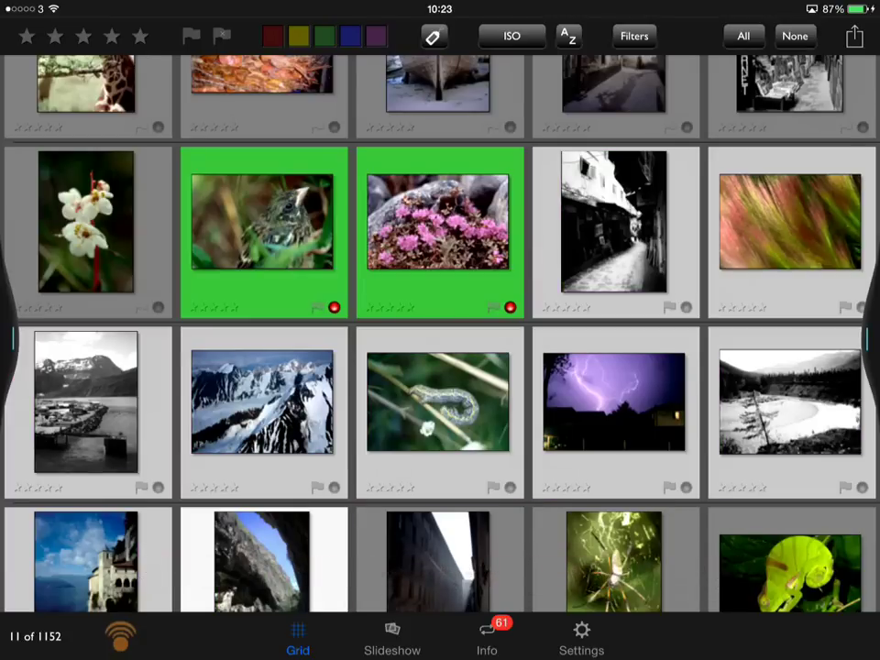
{"action": "left_click", "coordinate": [743, 36]}
{"action": "left_click", "coordinate": [794, 36]}
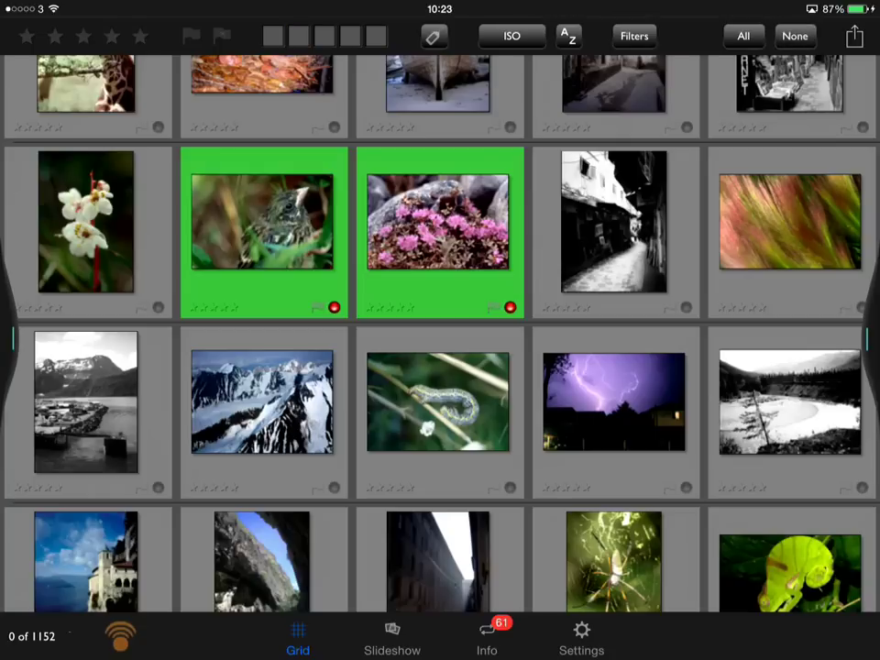
{"action": "left_click_drag", "start_coordinate": [85, 220], "coordinate": [613, 220]}
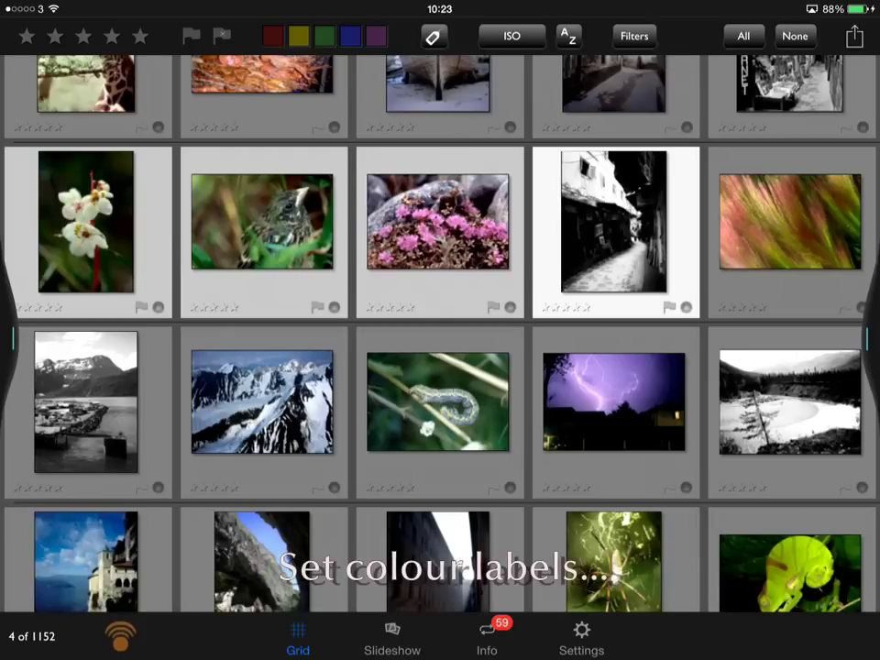
Select the bird and lightning photos, toggle reject flags off, rate them three stars, then deselect all
{"action": "left_click", "coordinate": [795, 35]}
{"action": "left_click", "coordinate": [262, 222]}
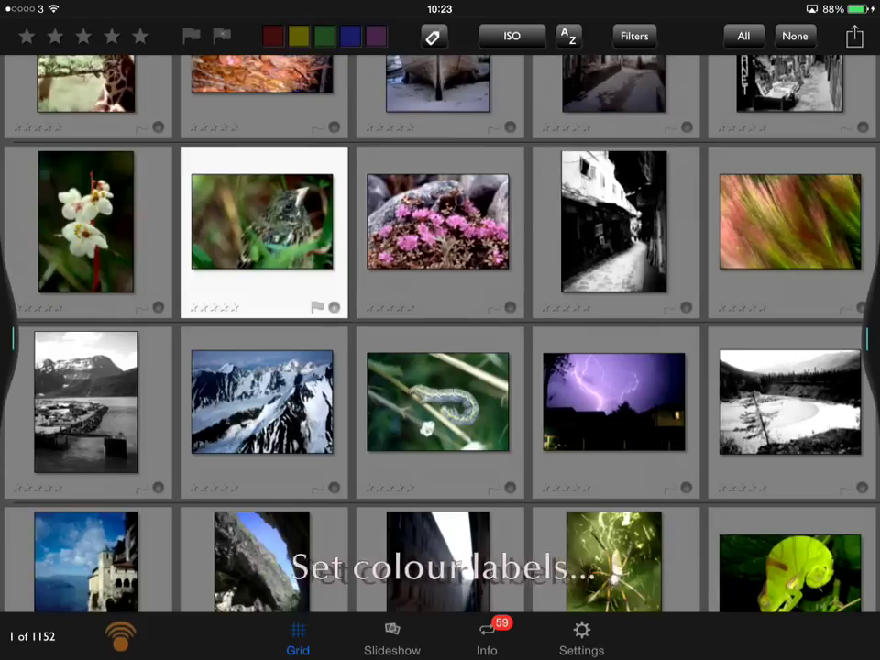
{"action": "left_click", "coordinate": [613, 401]}
{"action": "left_click", "coordinate": [221, 35]}
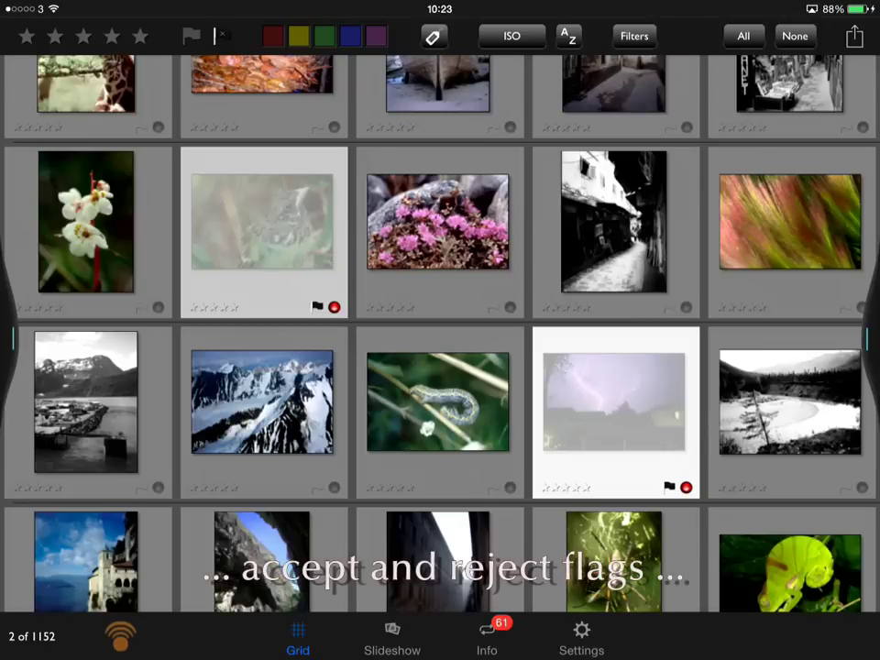
{"action": "left_click", "coordinate": [221, 36]}
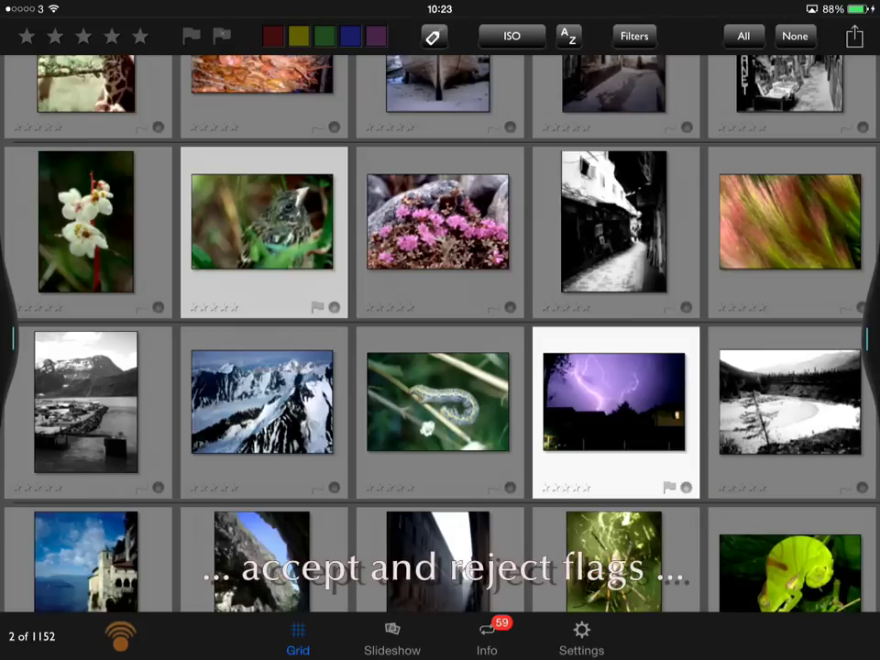
{"action": "left_click", "coordinate": [84, 35]}
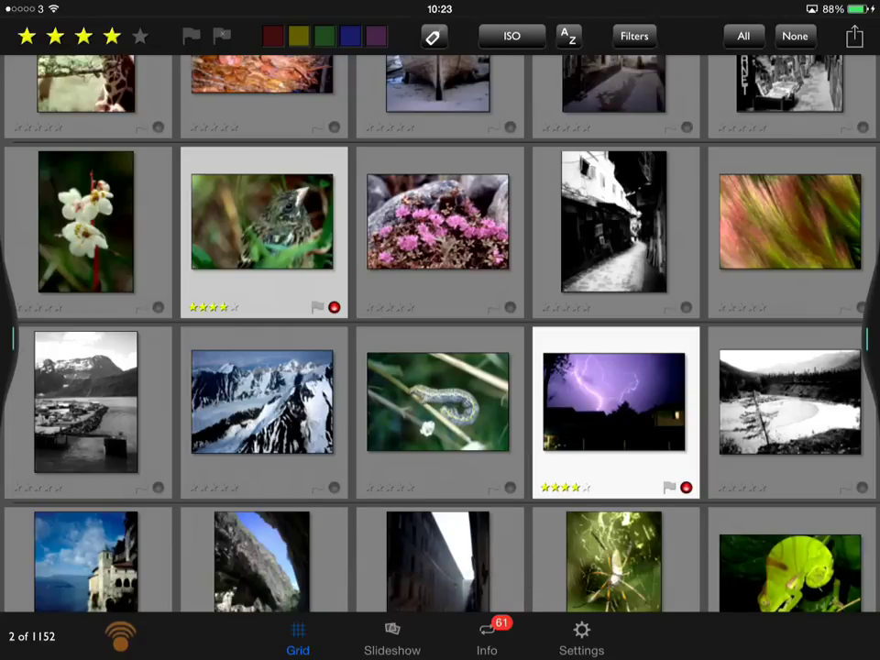
{"action": "left_click", "coordinate": [794, 36]}
{"action": "left_click", "coordinate": [634, 36]}
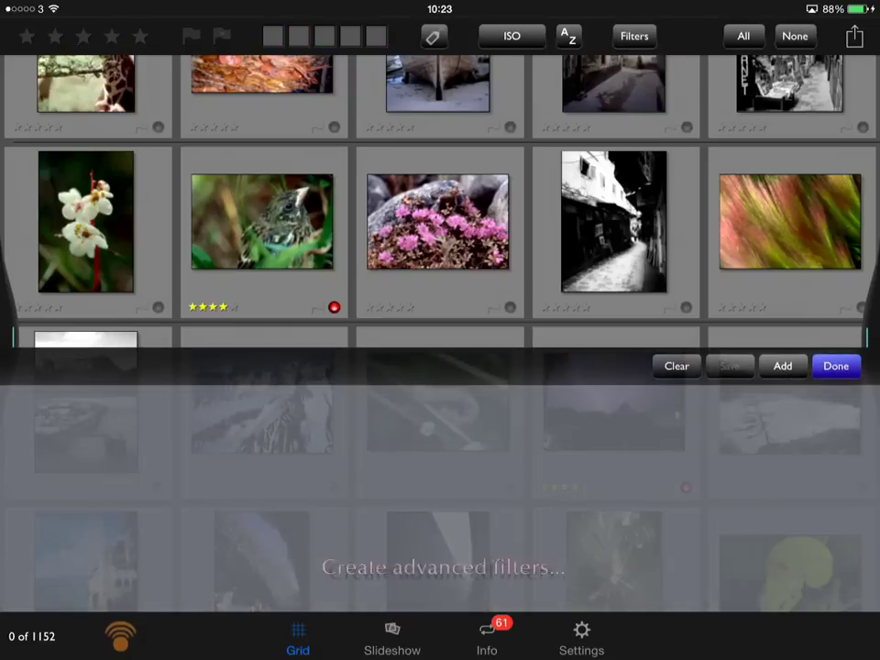
{"action": "left_click", "coordinate": [783, 366]}
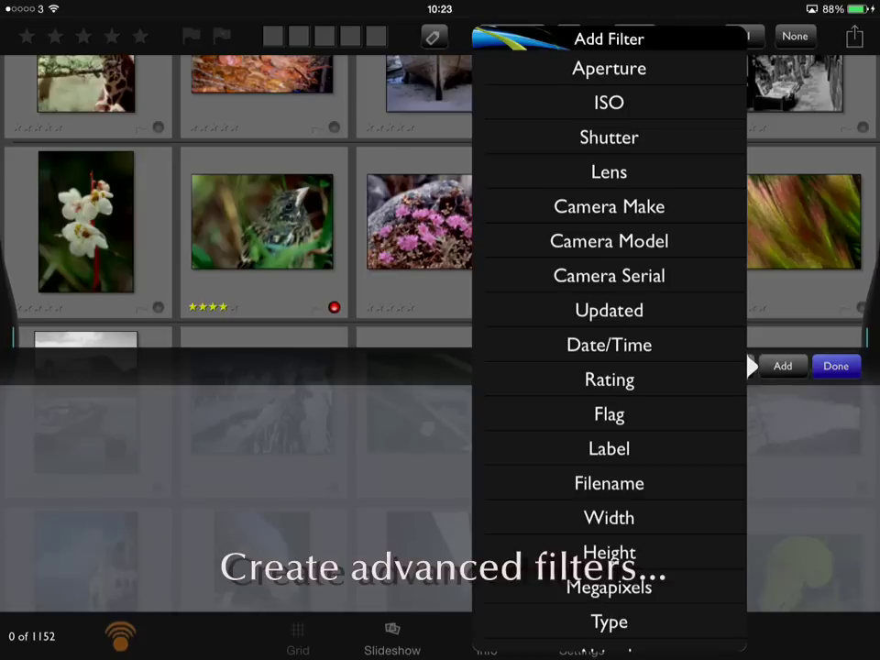
{"action": "scroll", "coordinate": [608, 366], "scroll_direction": "down", "scroll_amount": 2}
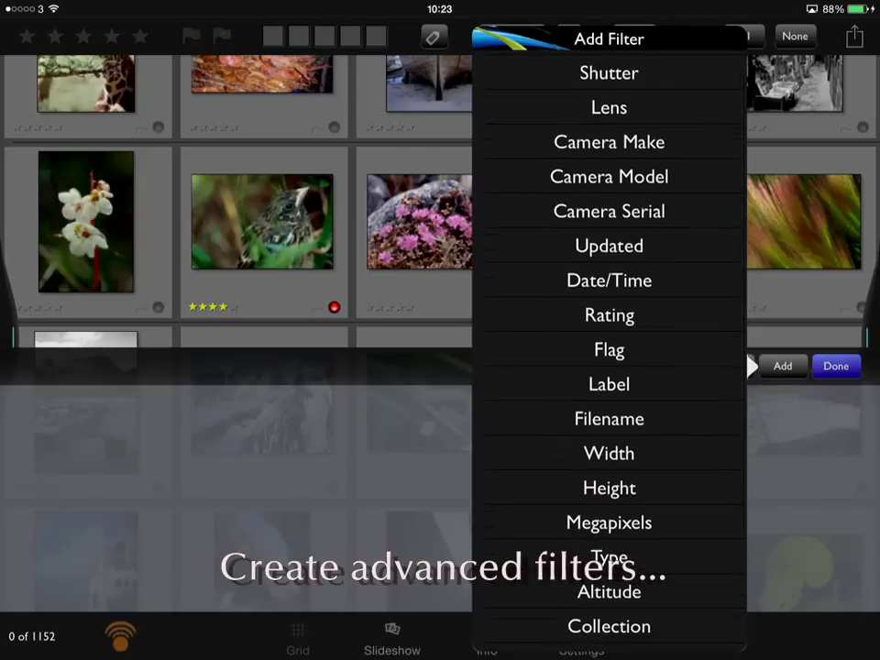
{"action": "left_click", "coordinate": [608, 142]}
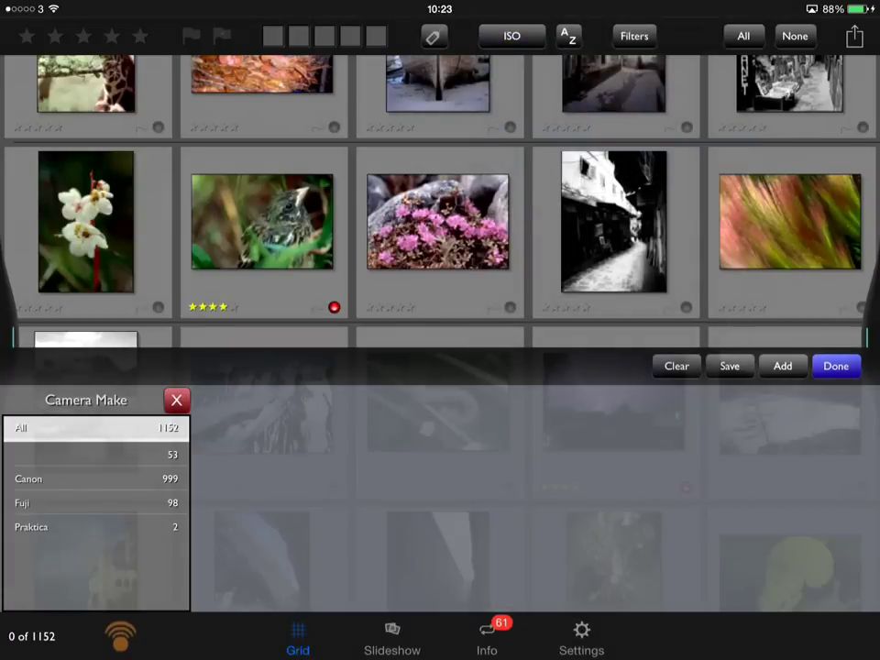
{"action": "left_click", "coordinate": [92, 478]}
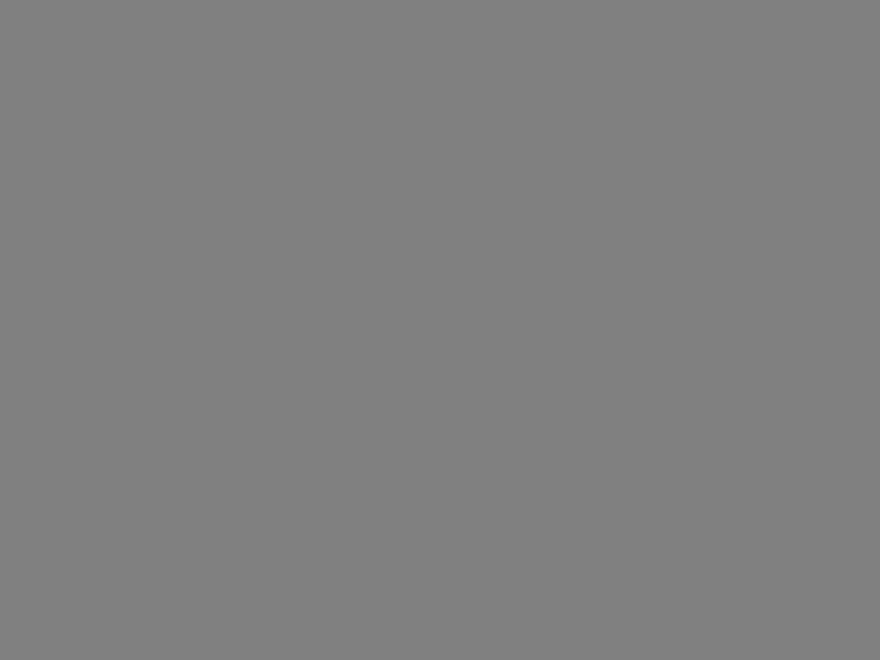
{"action": "left_click", "coordinate": [92, 527]}
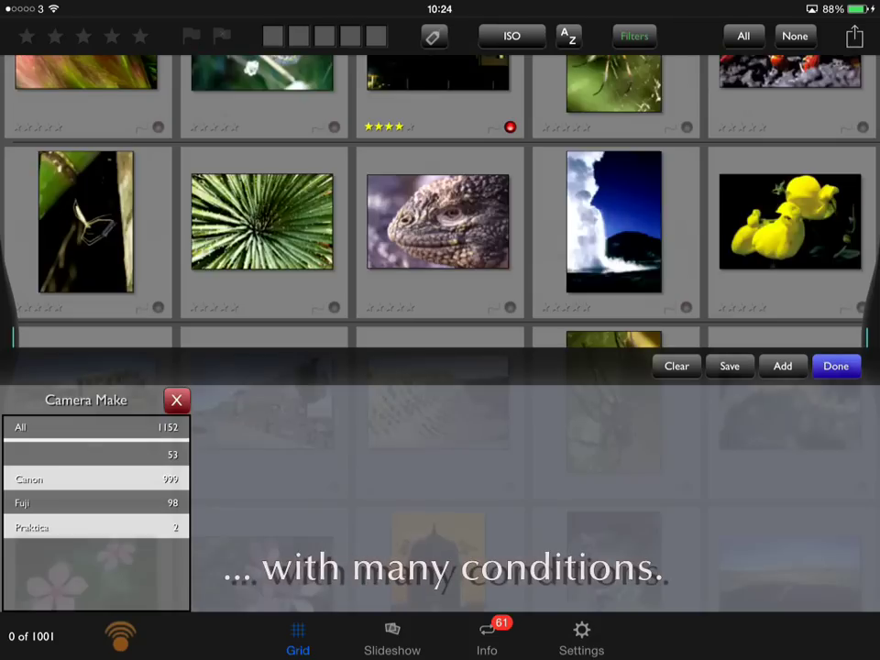
{"action": "left_click", "coordinate": [782, 366]}
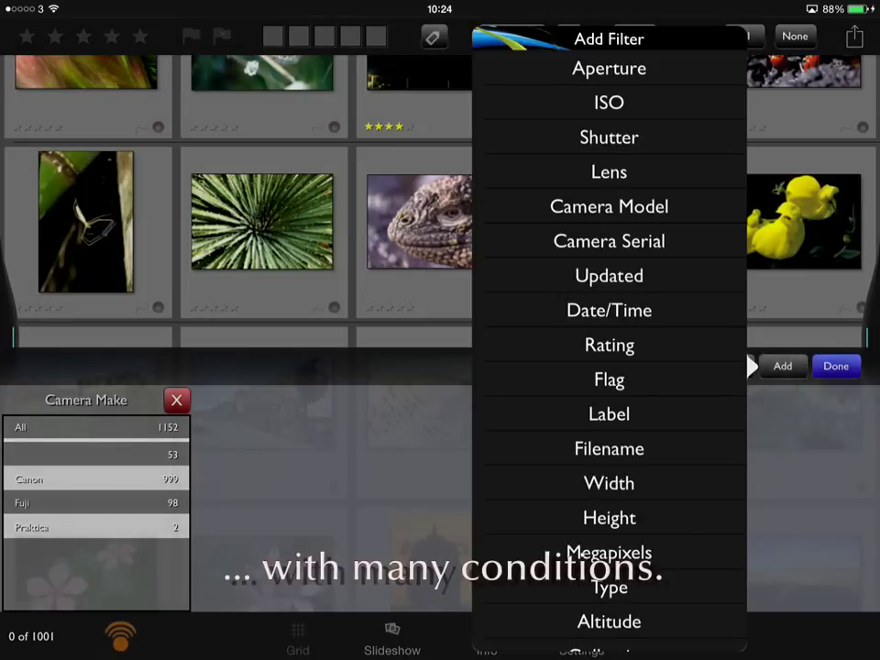
{"action": "scroll", "coordinate": [608, 367], "scroll_direction": "down", "scroll_amount": 3}
{"action": "left_click", "coordinate": [609, 434]}
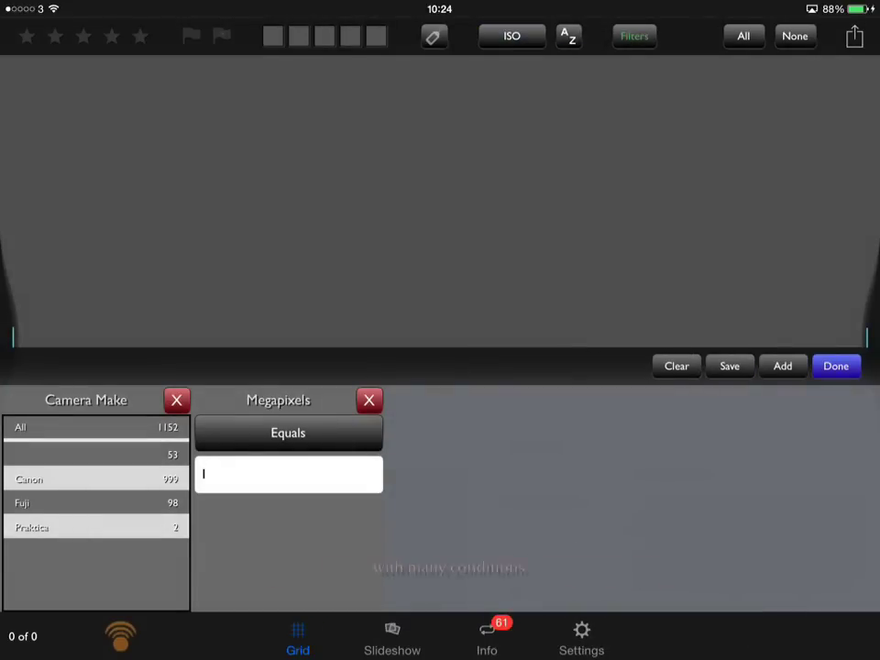
{"action": "left_click", "coordinate": [288, 432]}
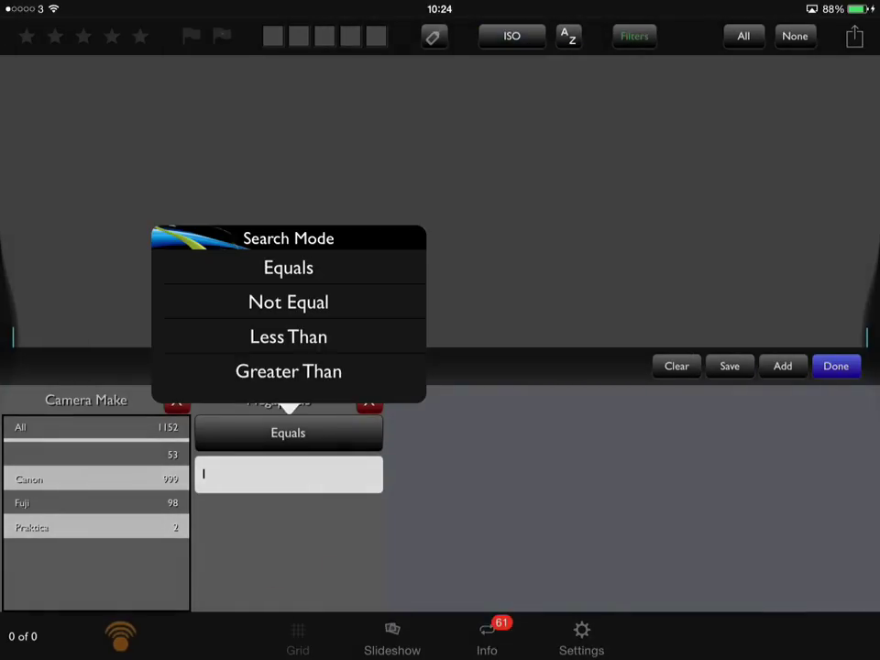
{"action": "left_click", "coordinate": [288, 372]}
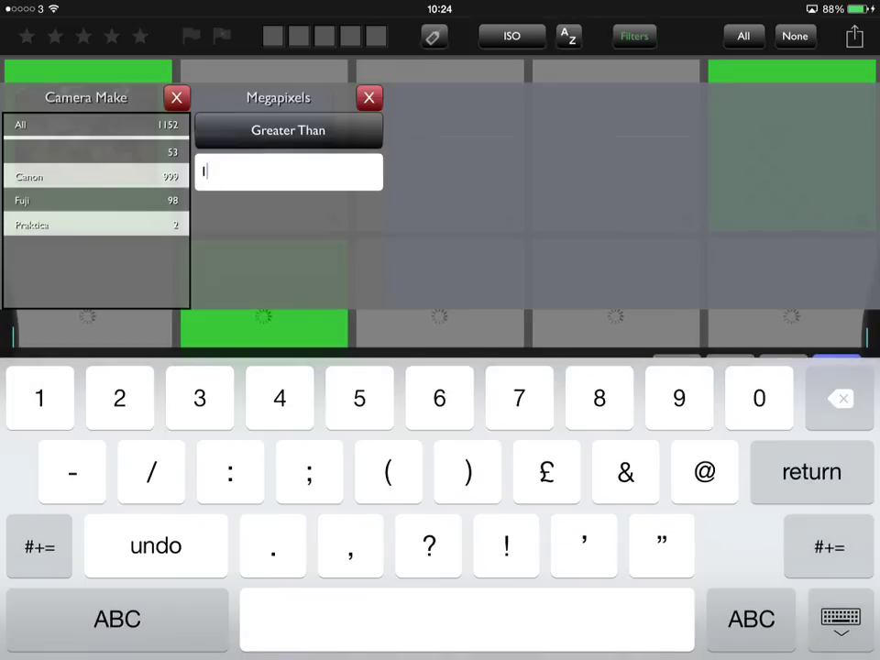
{"action": "type", "text": "0"}
{"action": "key", "text": "Return"}
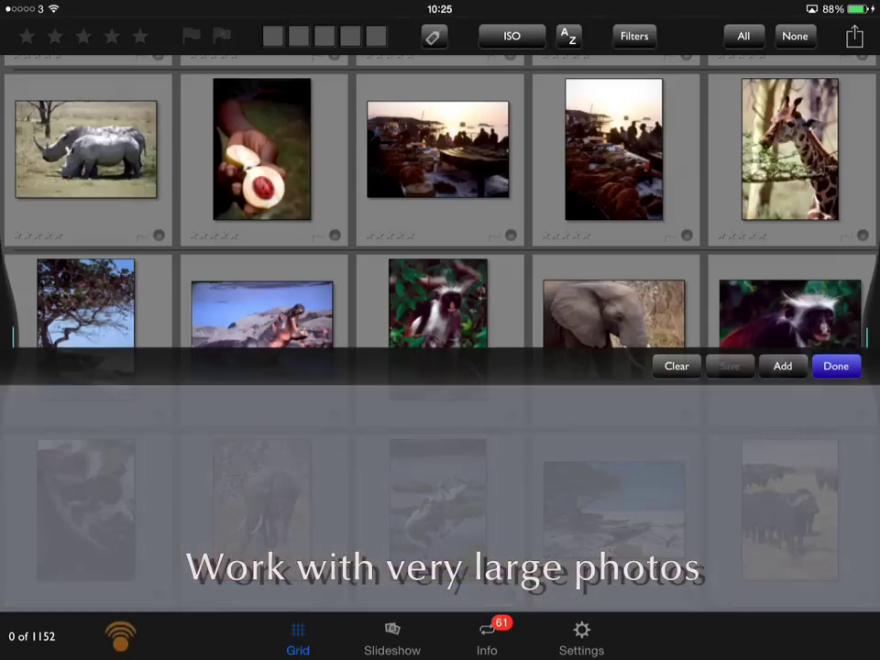
Add a Megapixels filter set to Greater Than 50, leaving 98 photos in the grid
{"action": "scroll", "coordinate": [609, 366], "scroll_direction": "down", "scroll_amount": 3}
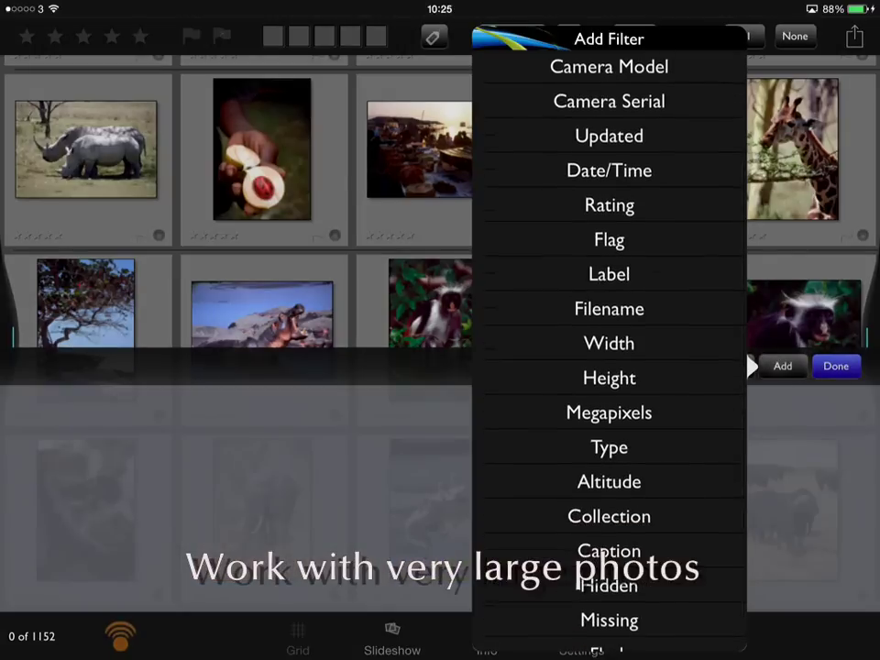
{"action": "left_click", "coordinate": [598, 412]}
{"action": "left_click", "coordinate": [95, 432]}
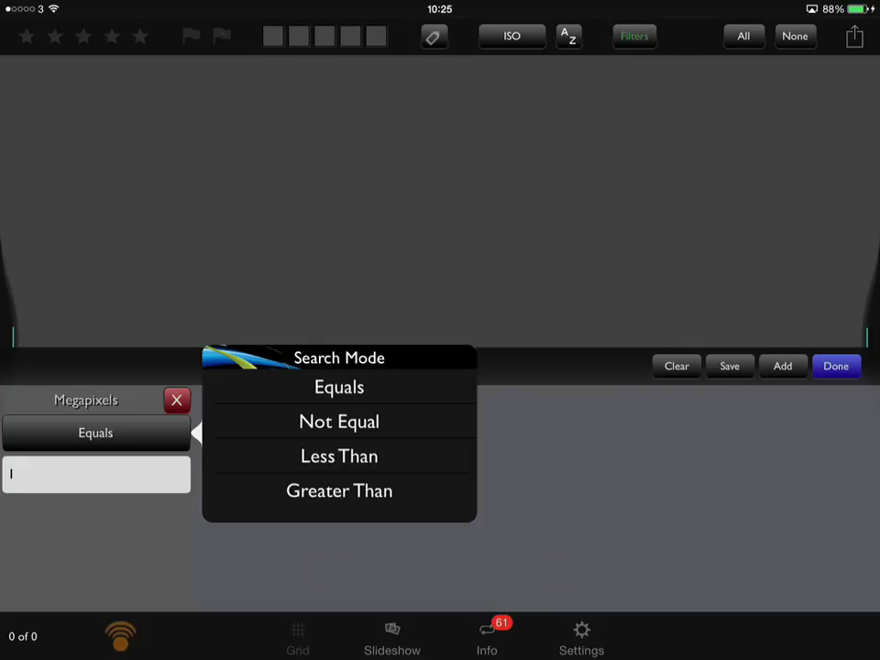
{"action": "left_click", "coordinate": [339, 490]}
{"action": "left_click", "coordinate": [95, 474]}
{"action": "type", "text": "50"}
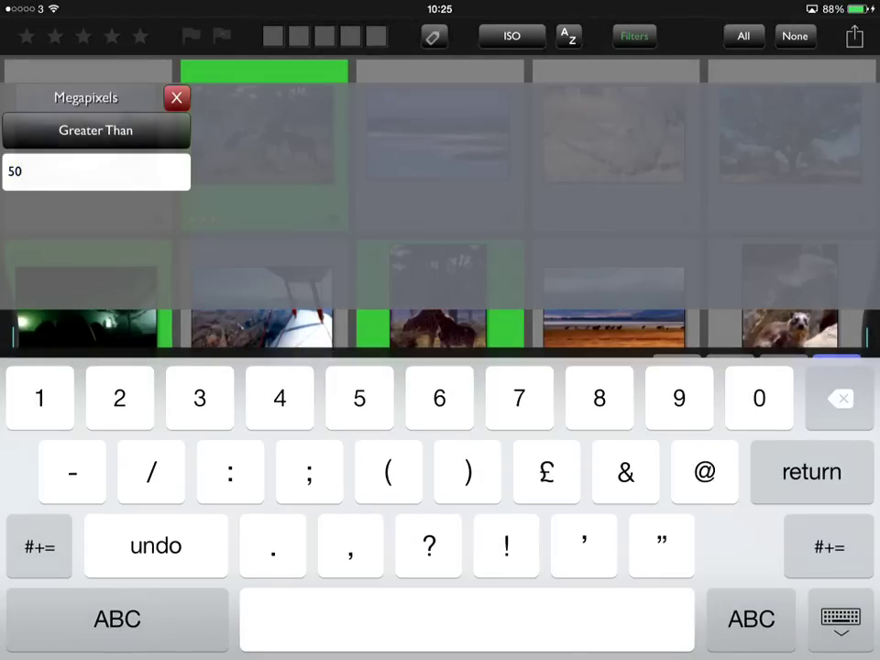
{"action": "key", "text": "Return"}
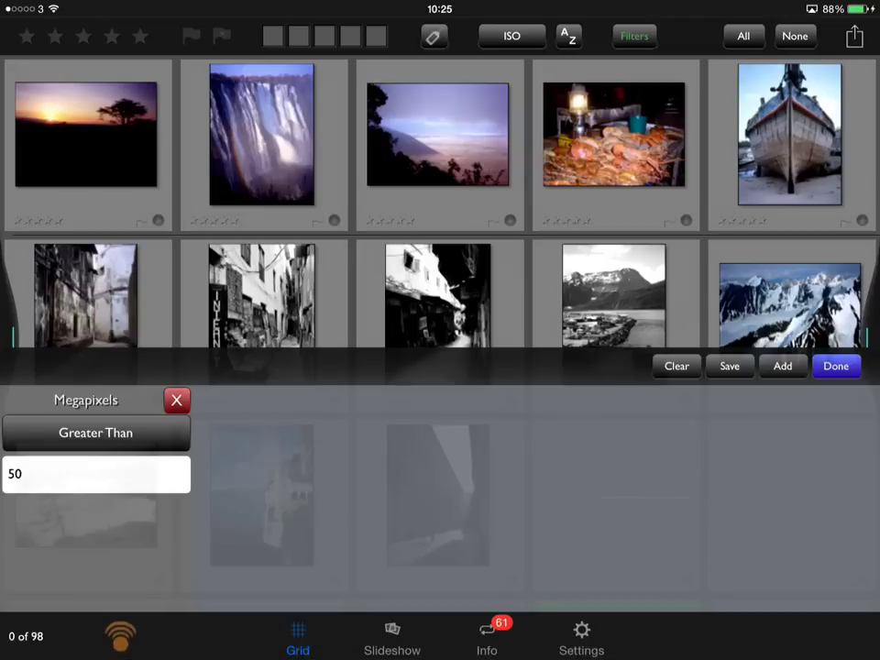
{"action": "left_click", "coordinate": [835, 366]}
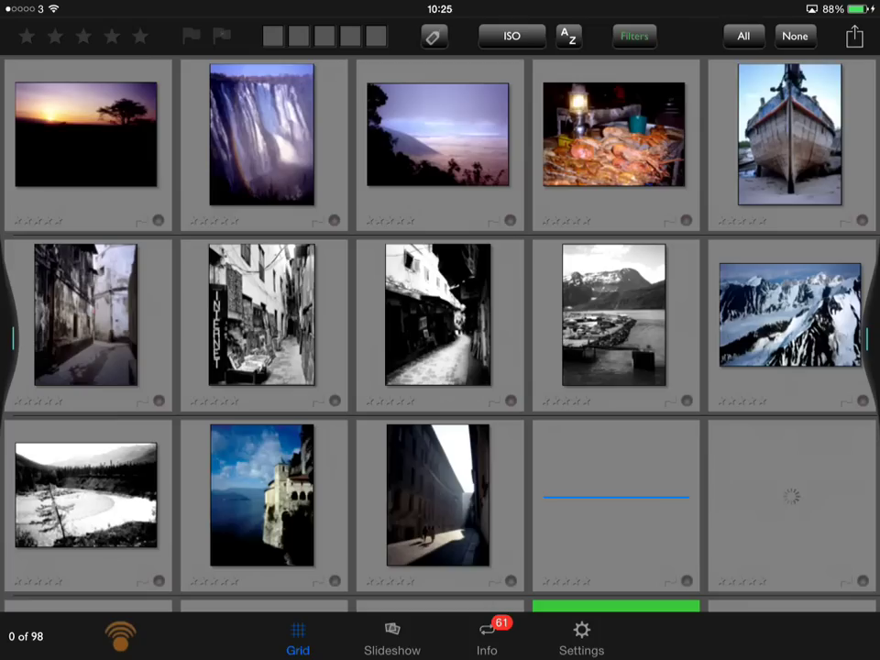
Select the narrow-street photo in the third row of the filtered grid
{"action": "left_click", "coordinate": [424, 501]}
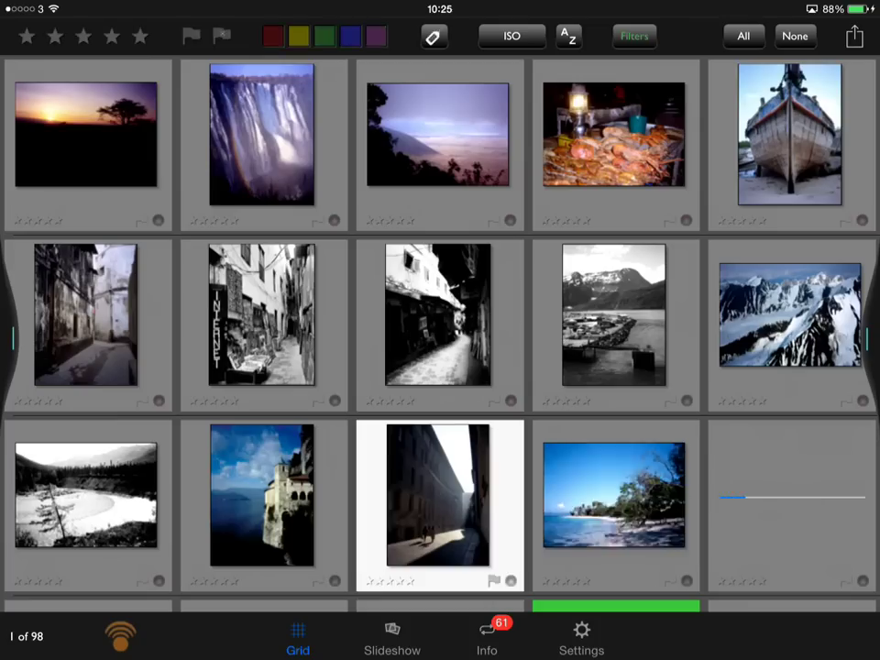